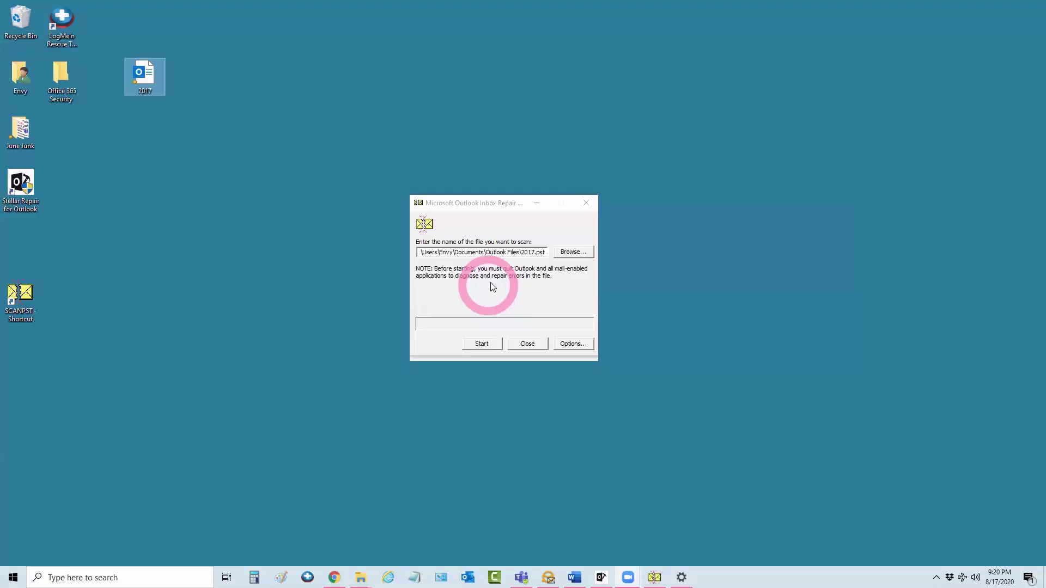
Step: Select the scan path, then inspect the 2017 data file (2.26 GB) in the Outlook Files folder
left_click(545, 252)
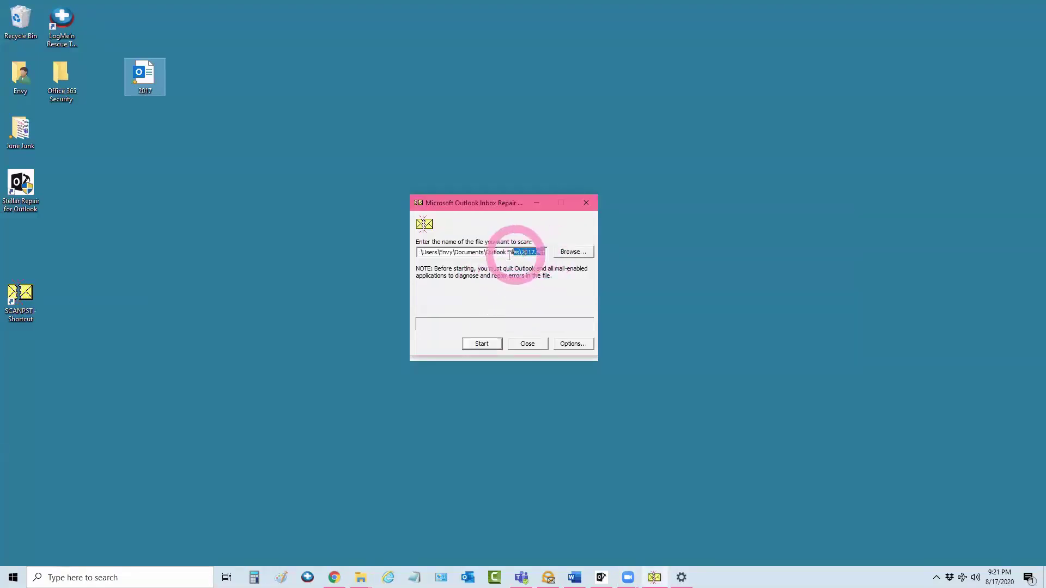
left_click_drag(545, 252, 426, 254)
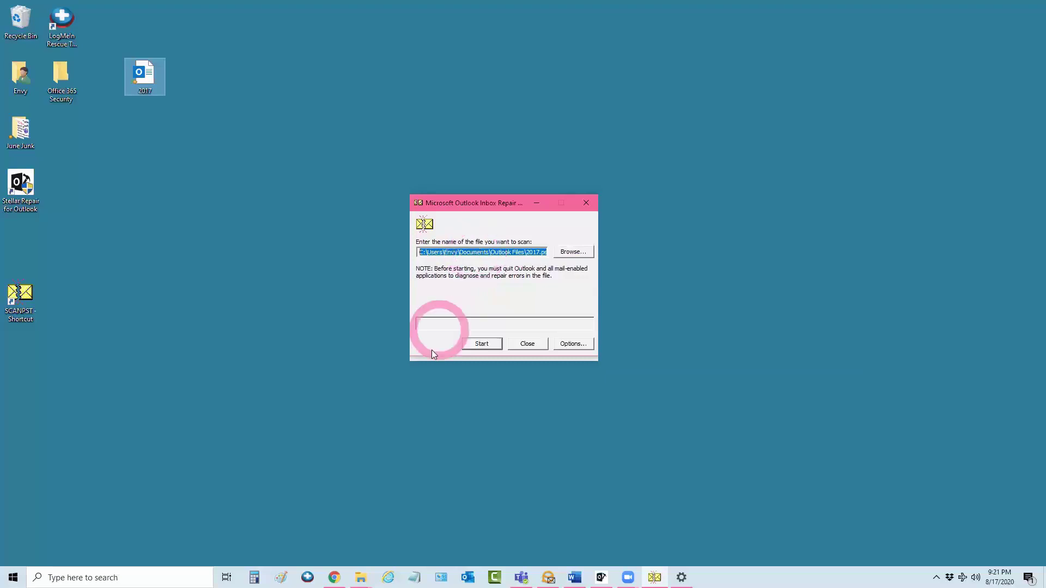
left_click(359, 576)
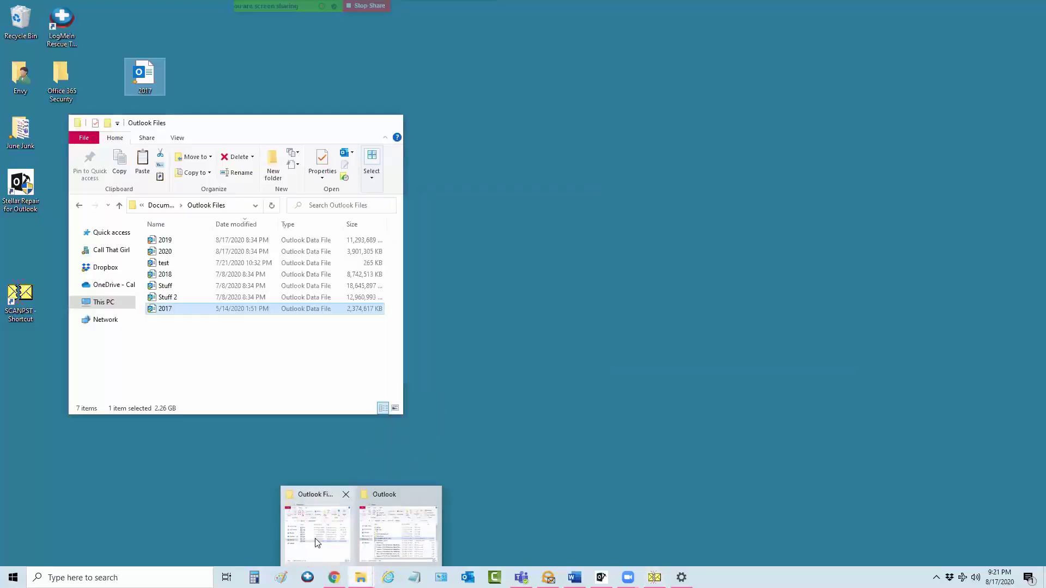
left_click(336, 560)
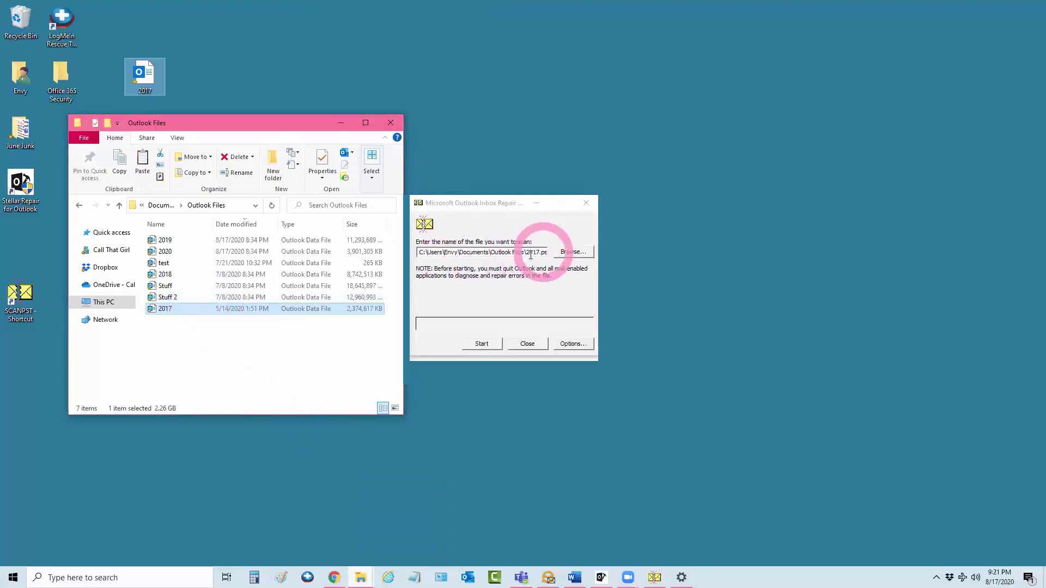
right_click(177, 312)
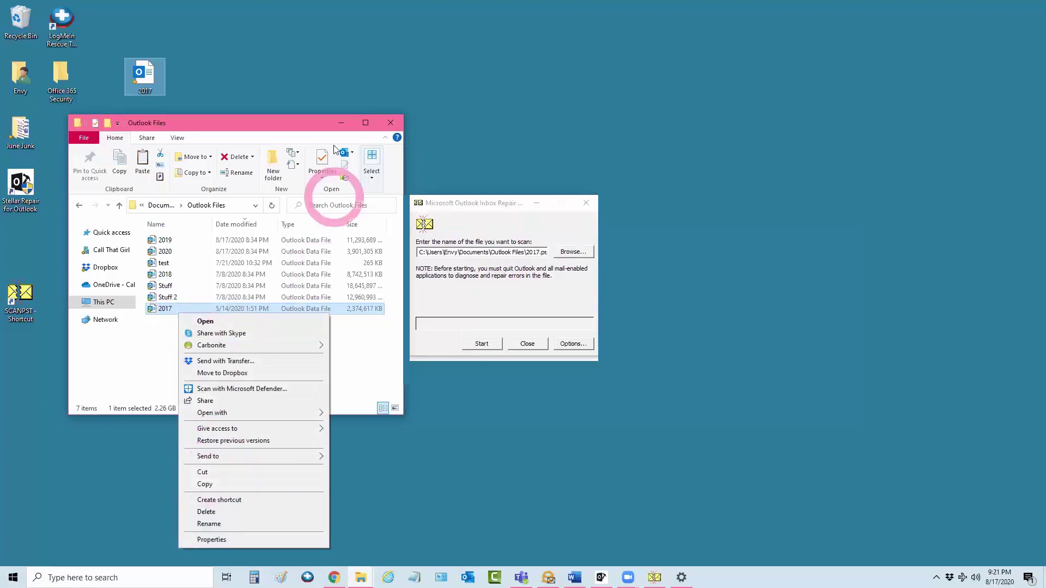
left_click(340, 125)
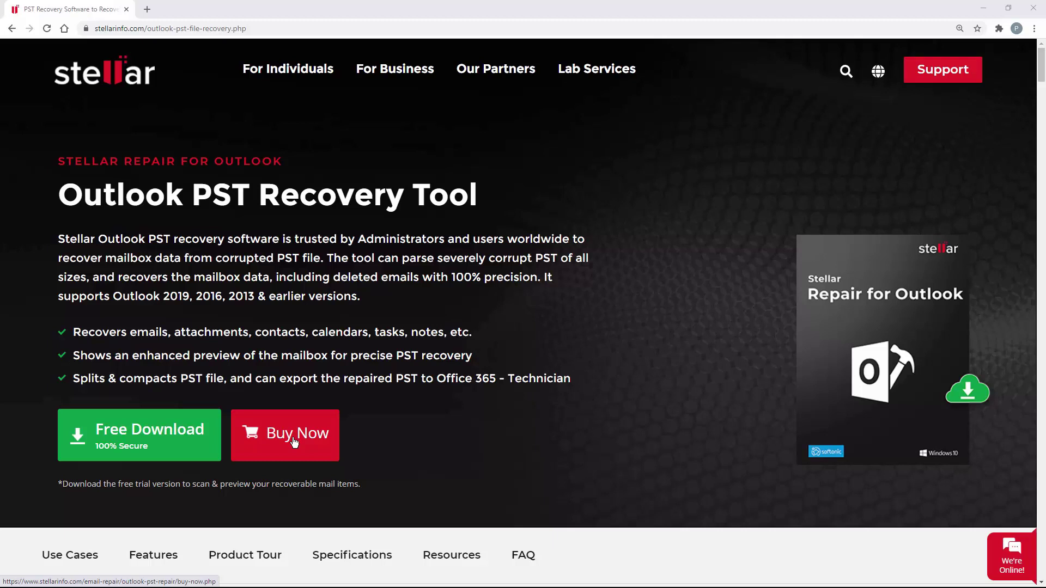
Step: Download the free trial of Stellar Repair for Outlook from the Stellar page
left_click(150, 453)
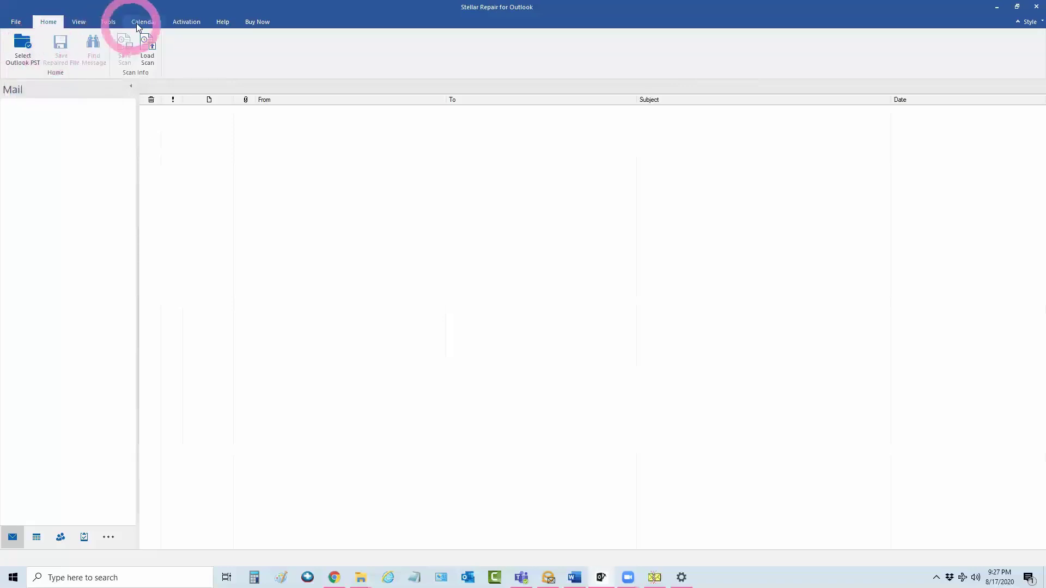
Step: Review the product activation options and return to the Home ribbon
left_click(185, 26)
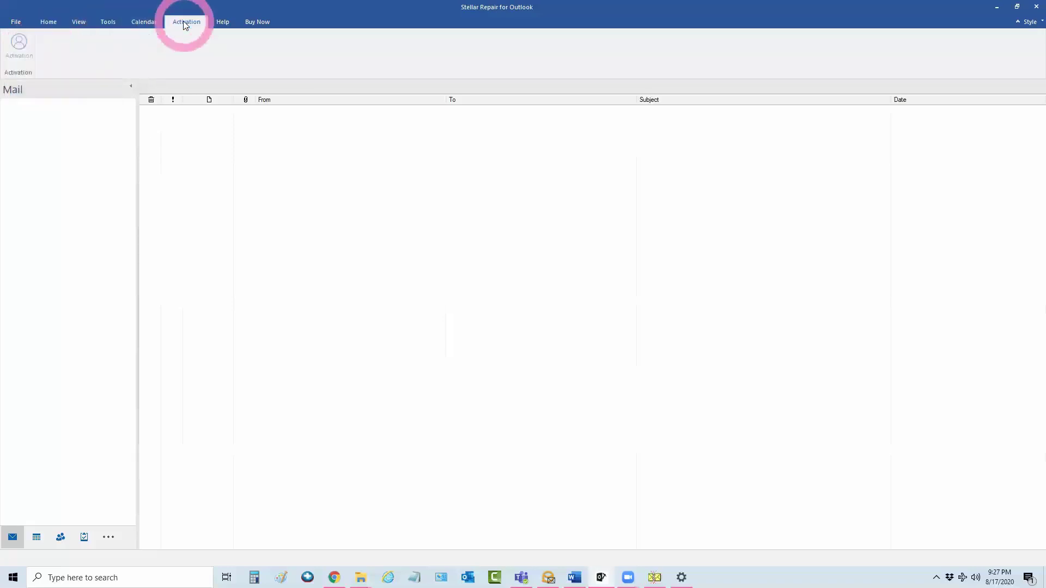
left_click(21, 53)
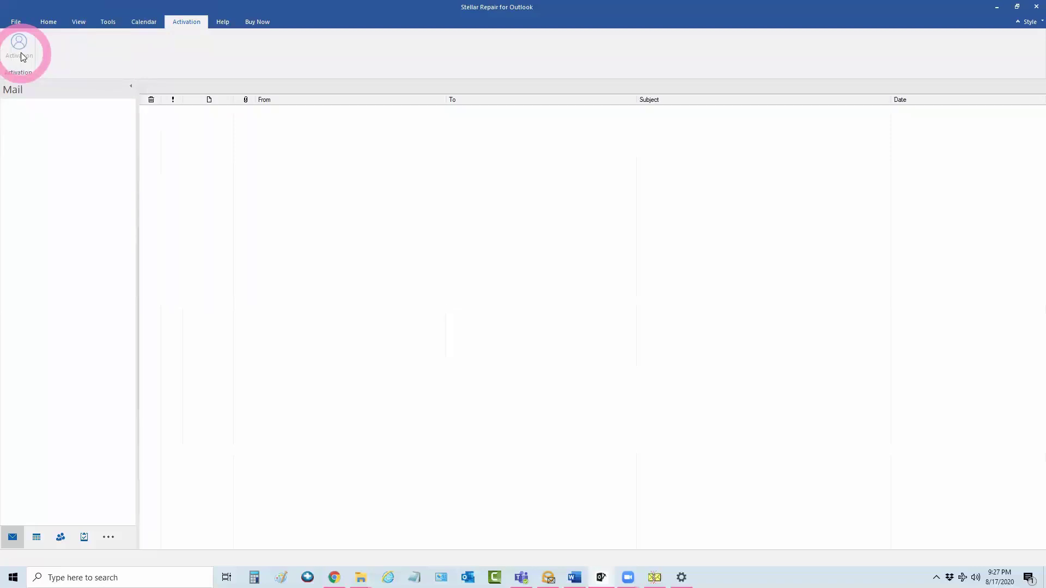
left_click(49, 25)
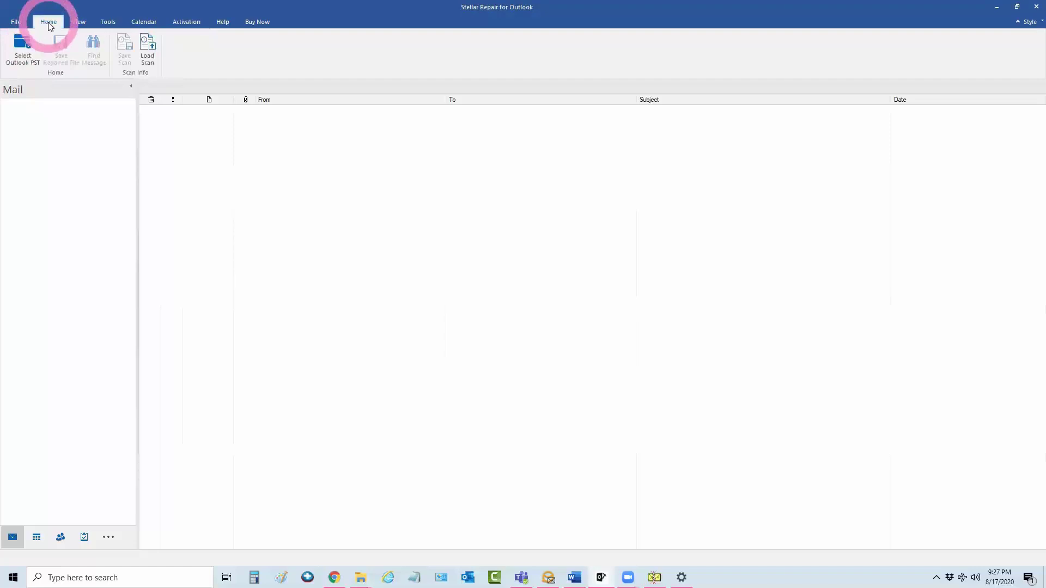
Step: Choose the 2017 PST on the Desktop and start its repair
left_click(22, 54)
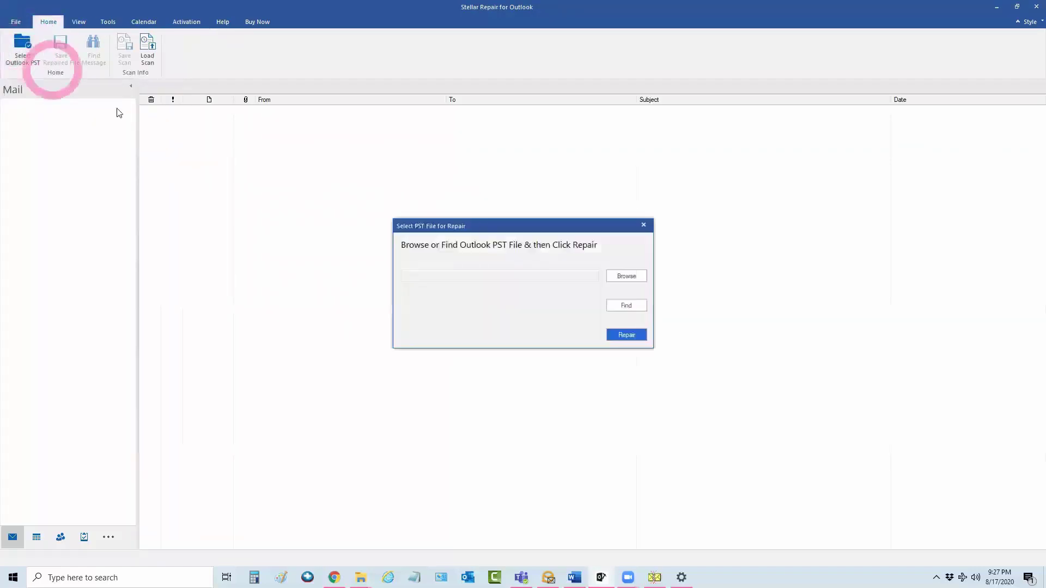
left_click(634, 278)
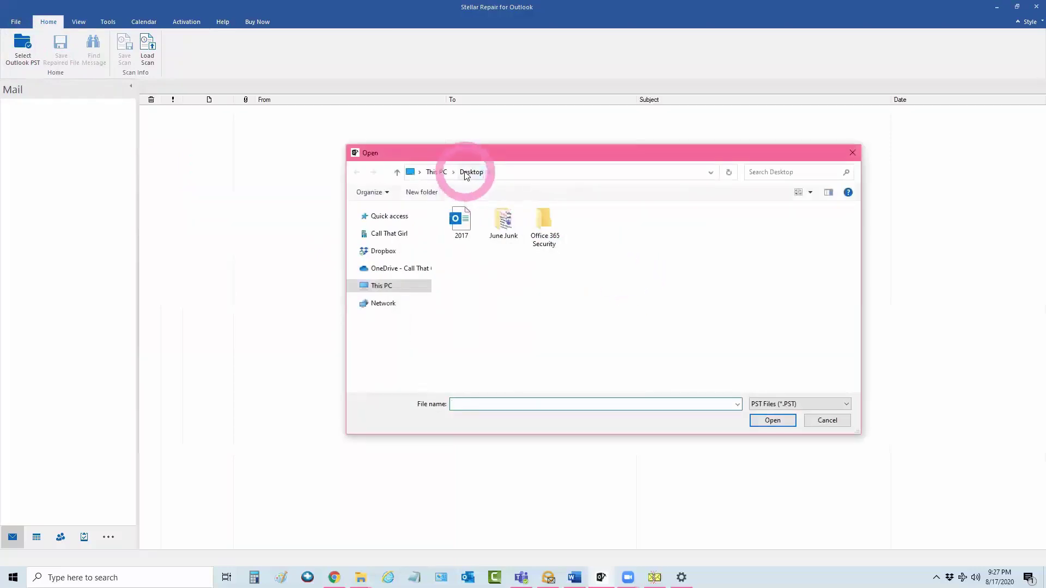
left_click(462, 223)
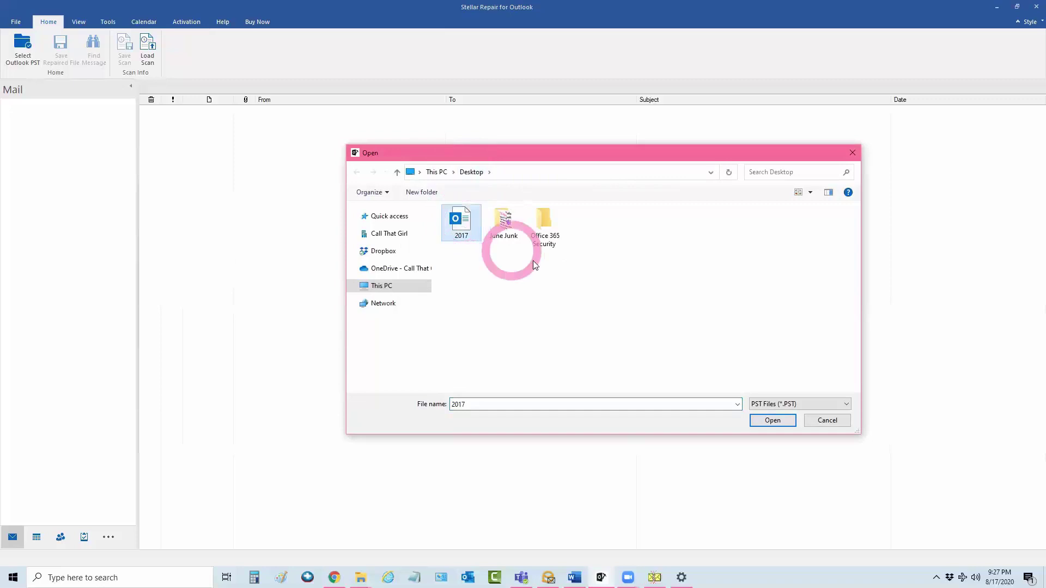
left_click(764, 422)
left_click(634, 335)
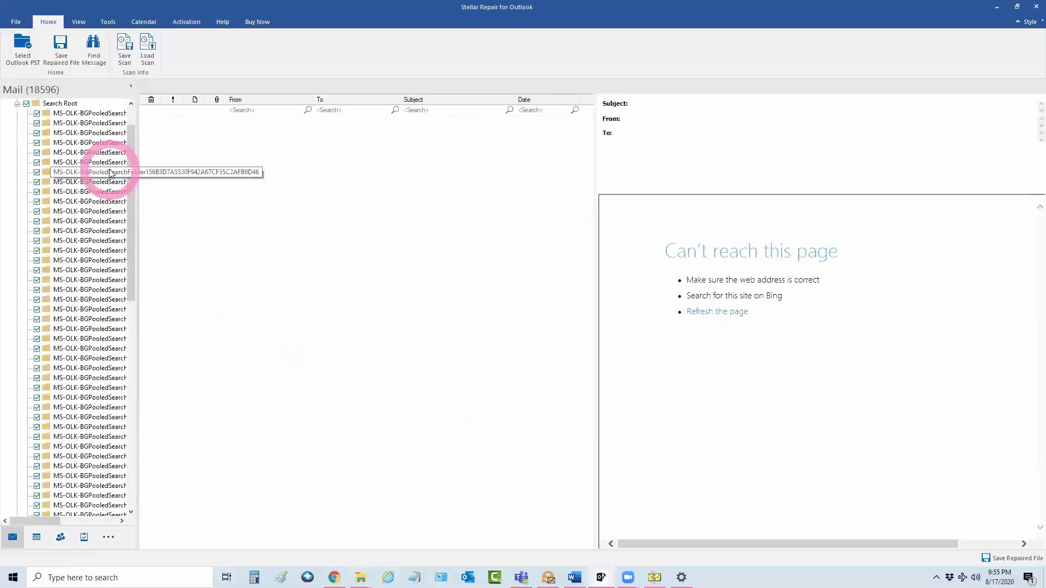
scroll(110, 172, "up", 2)
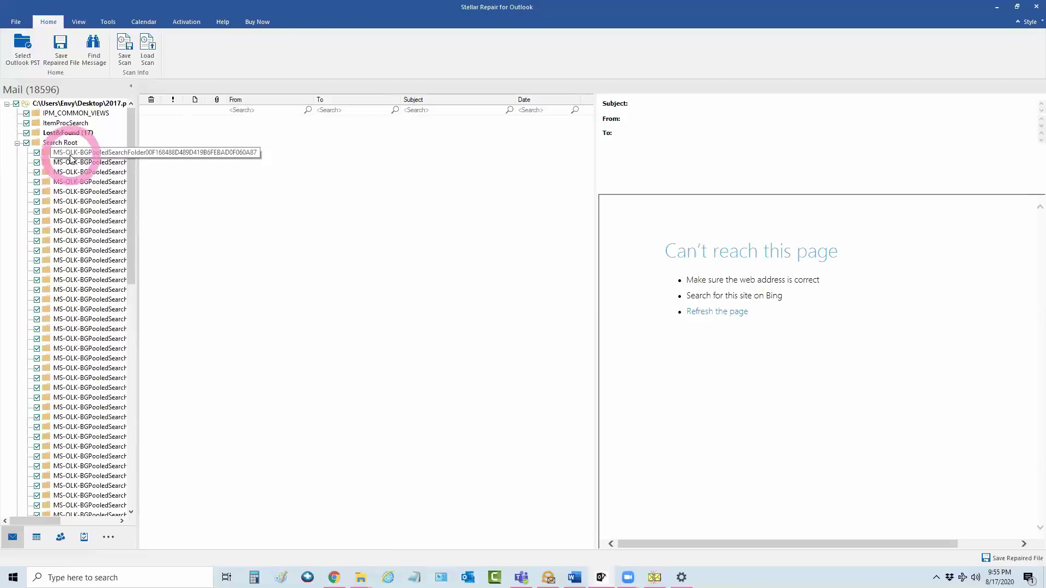
left_click(16, 143)
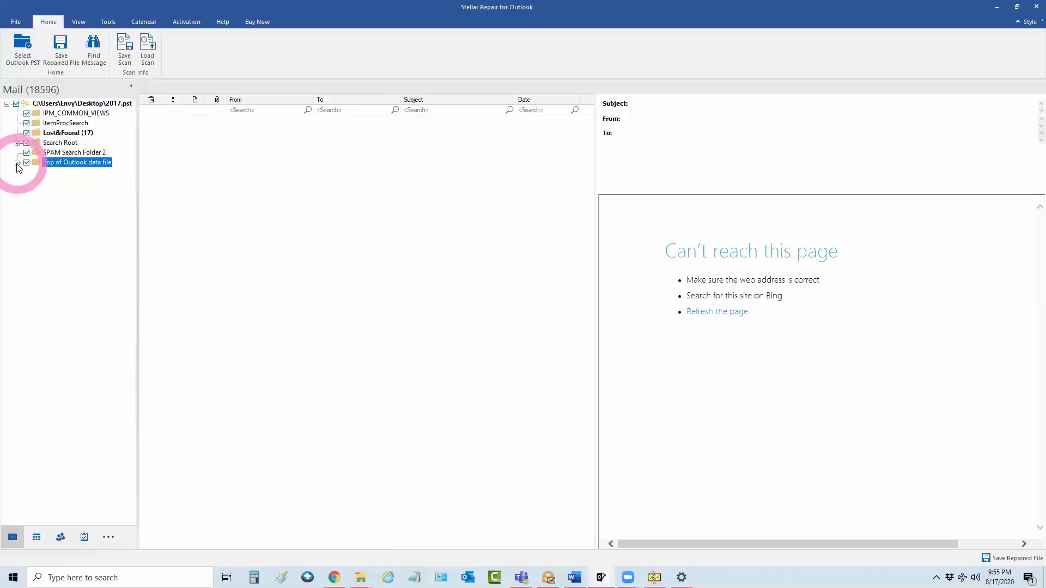
left_click(17, 163)
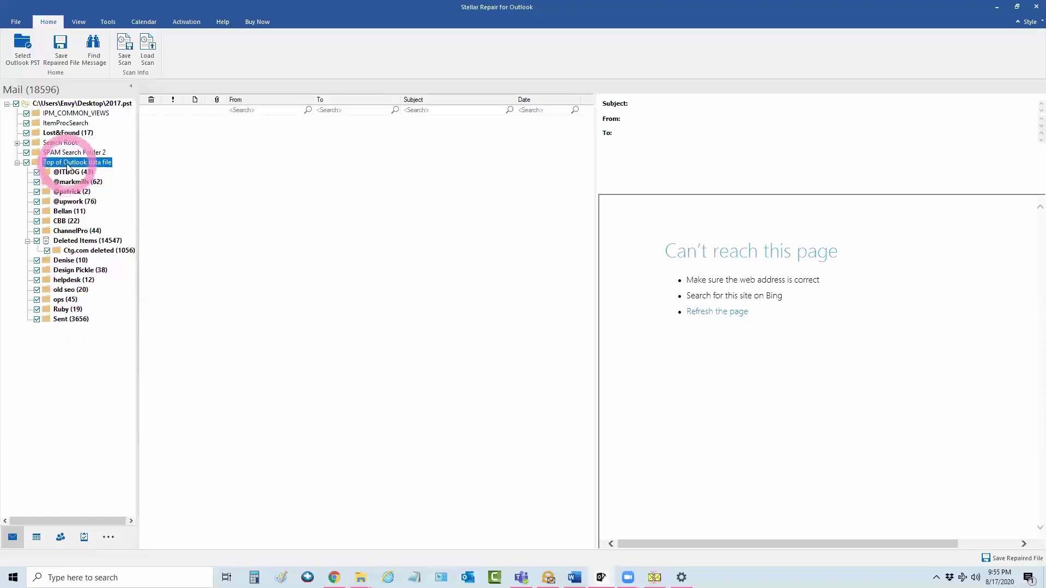
left_click(61, 202)
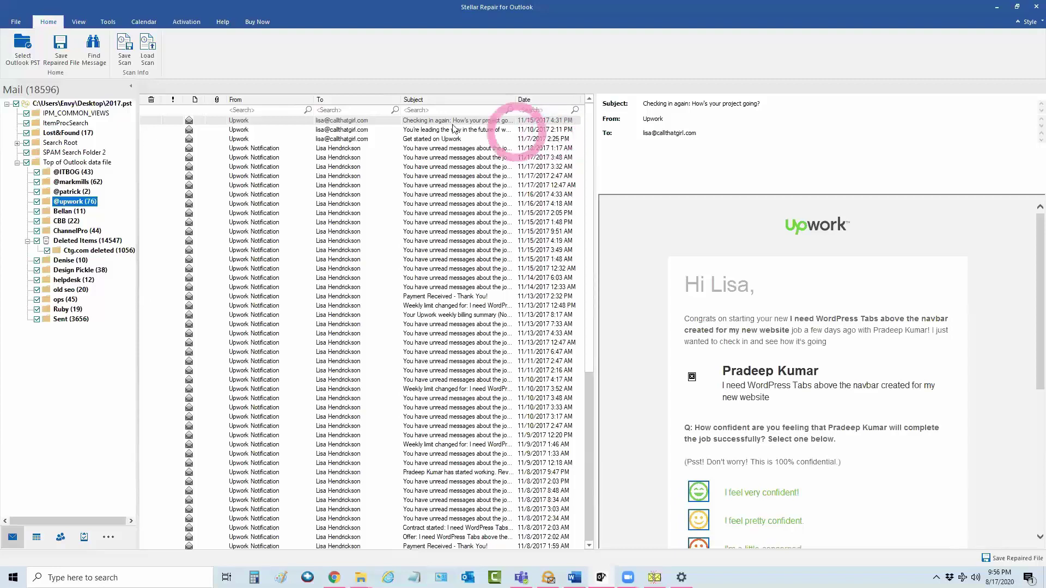
Step: Save the recovered mailbox as a PST to the Desktop and dismiss the completion message
left_click(64, 56)
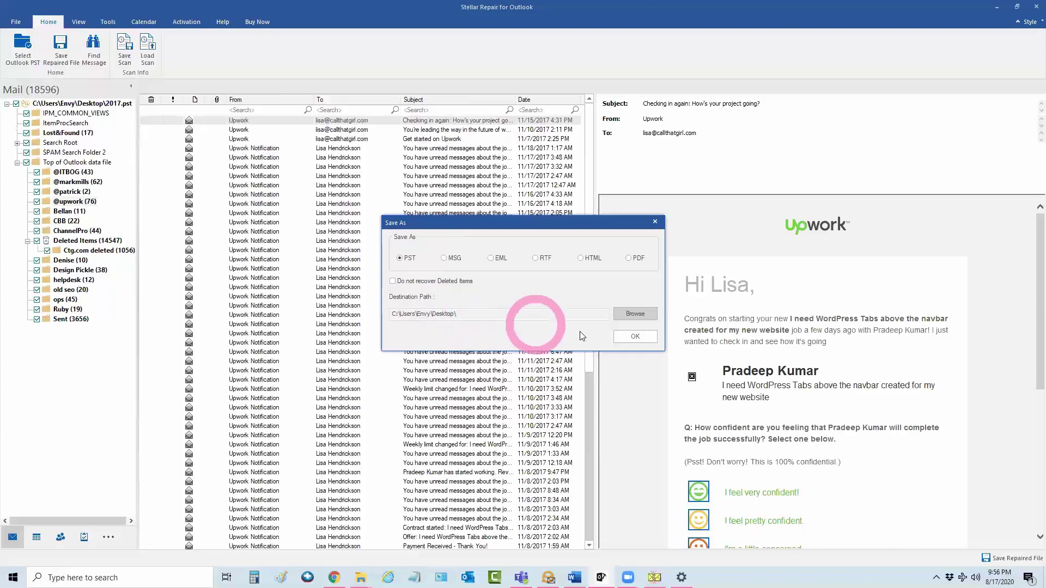
left_click(634, 335)
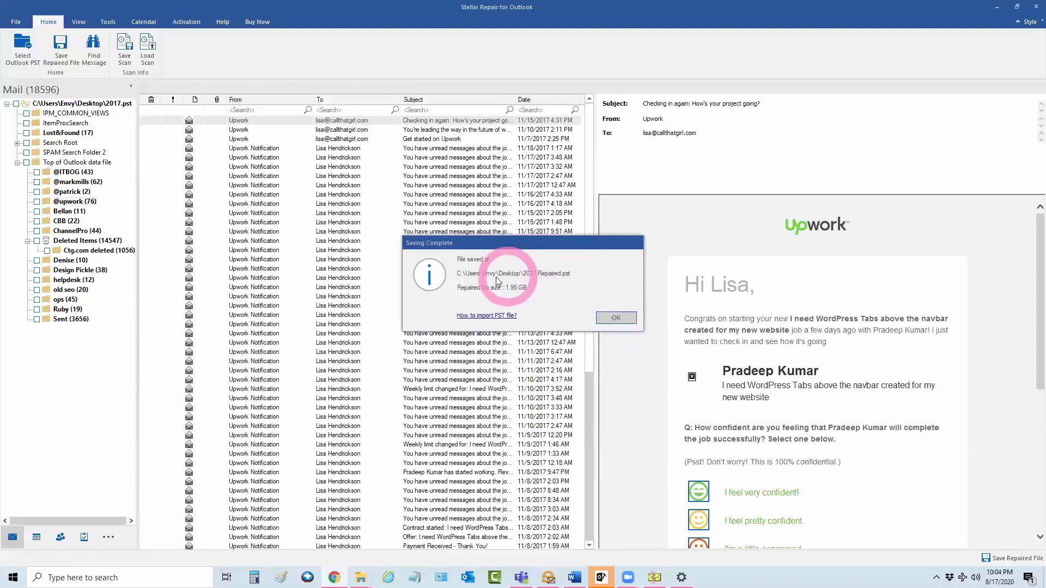
left_click(611, 318)
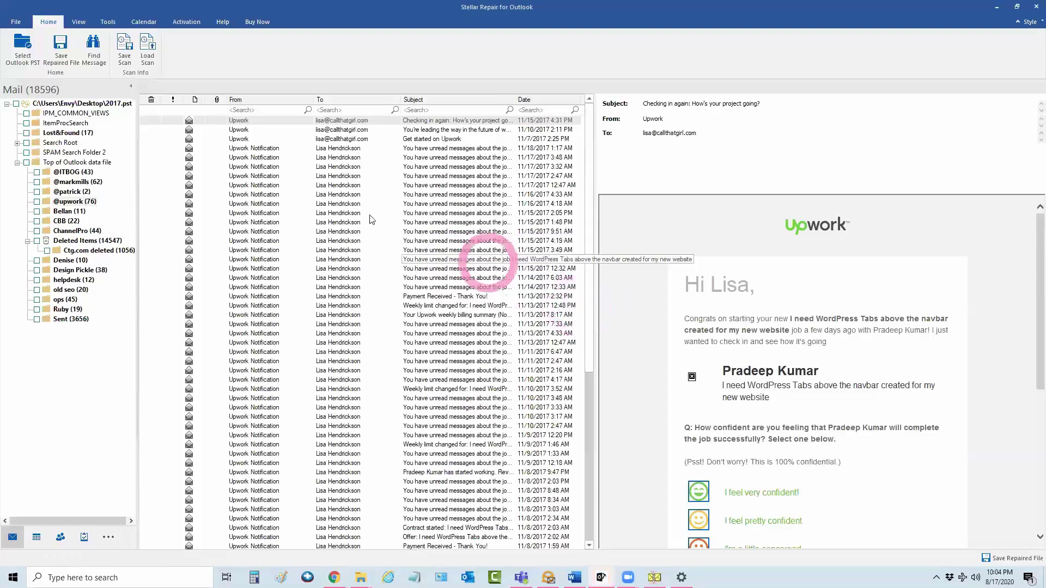
left_click(16, 22)
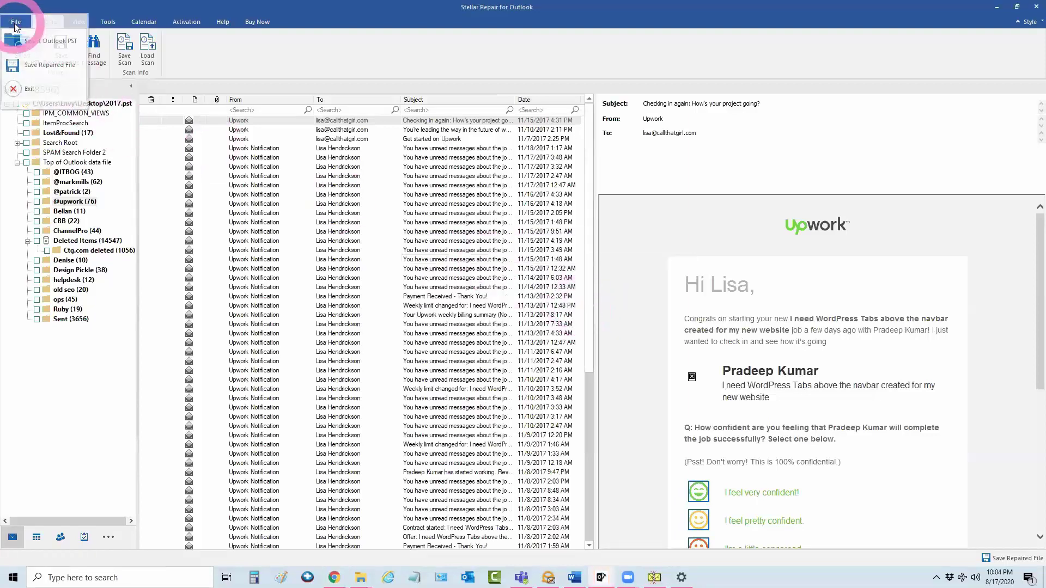
Step: Exit Stellar Repair for Outlook, confirming the quit prompt
left_click(25, 88)
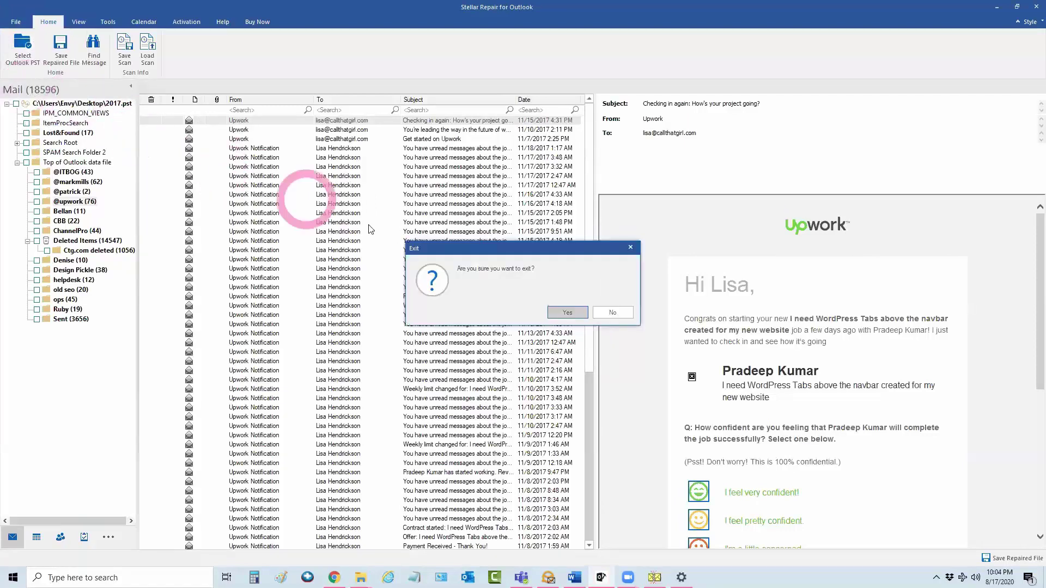
left_click(564, 313)
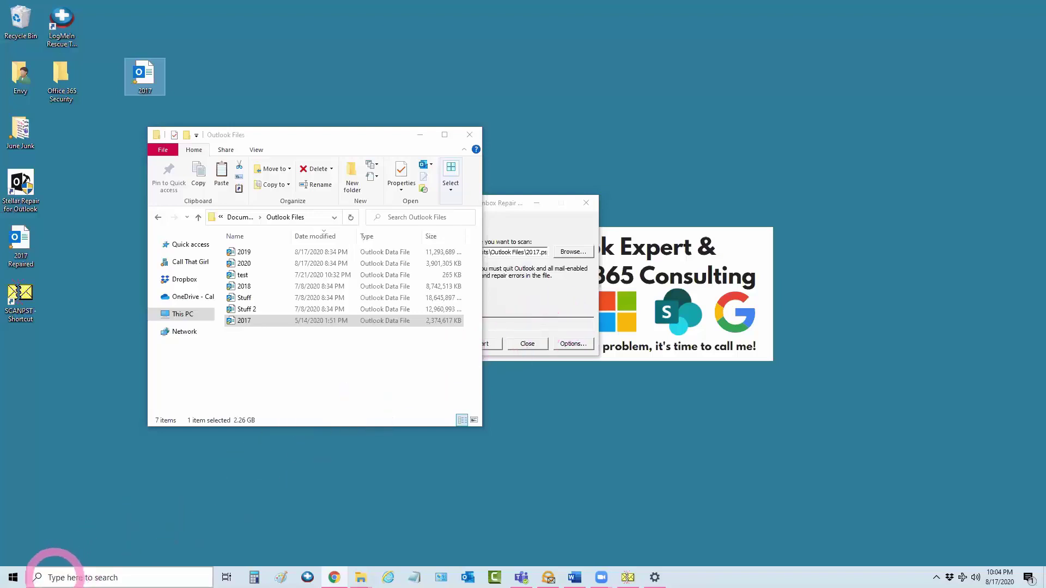
Step: Launch Outlook from Windows search with the new stellartest profile command
left_click(50, 572)
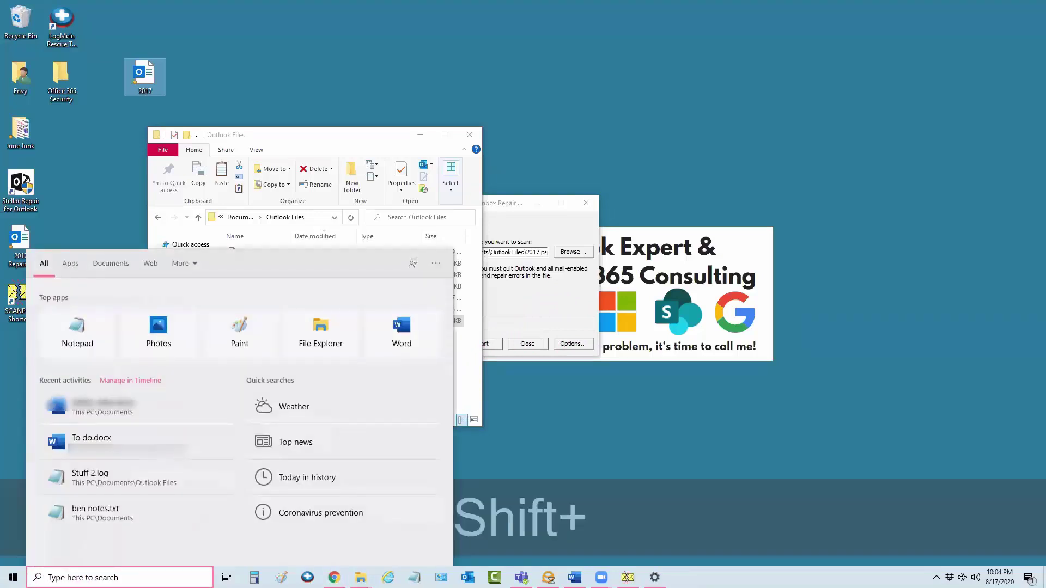
type("Outlook.exe ")
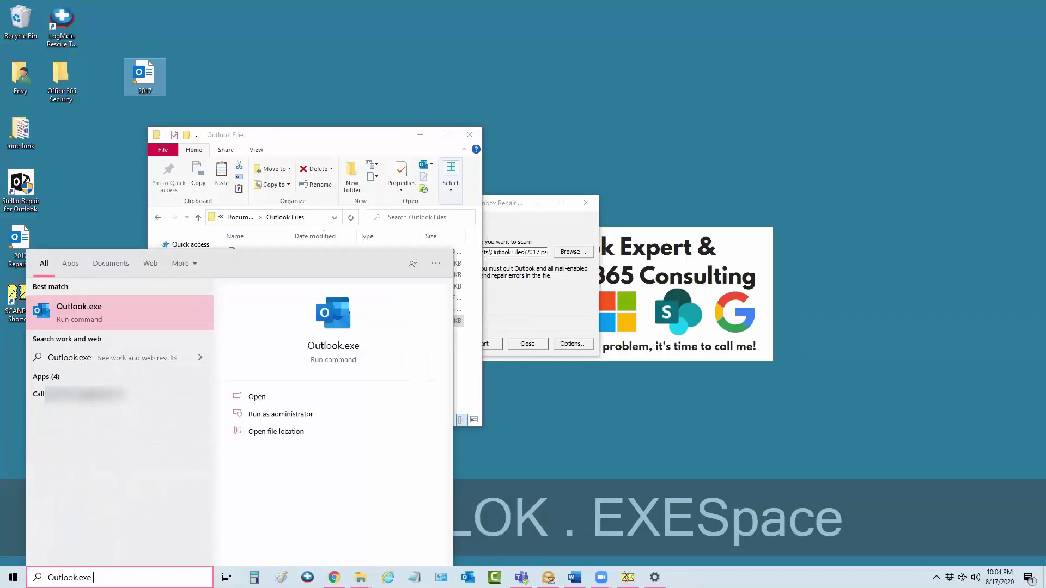
type("/PIM ")
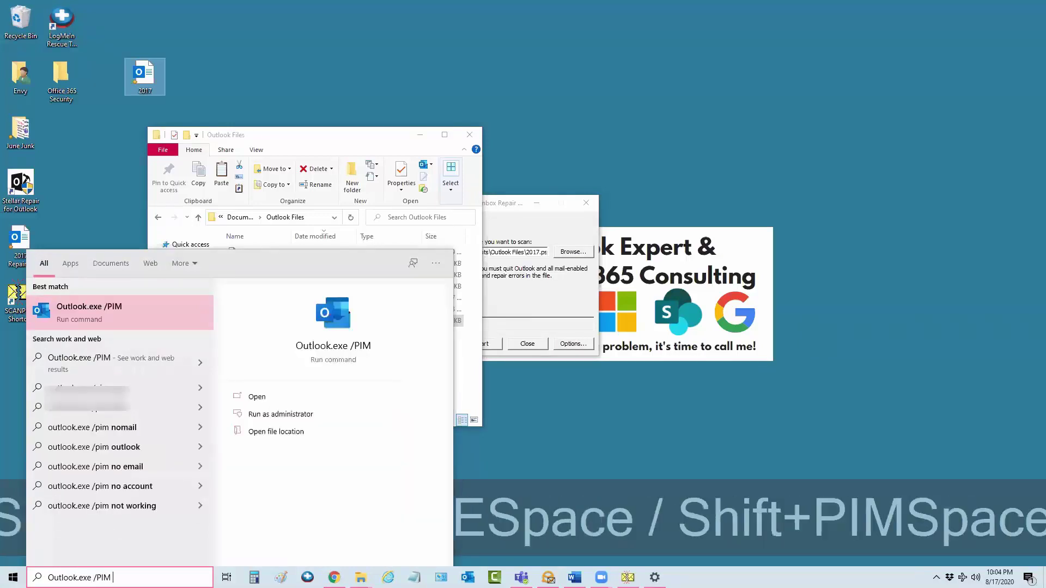
type("<")
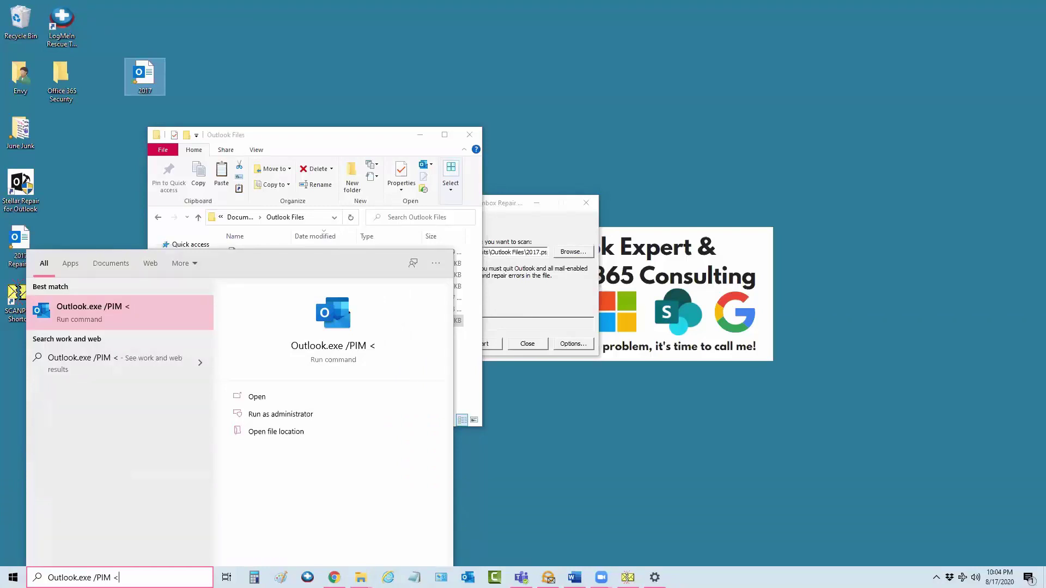
type("stellartest")
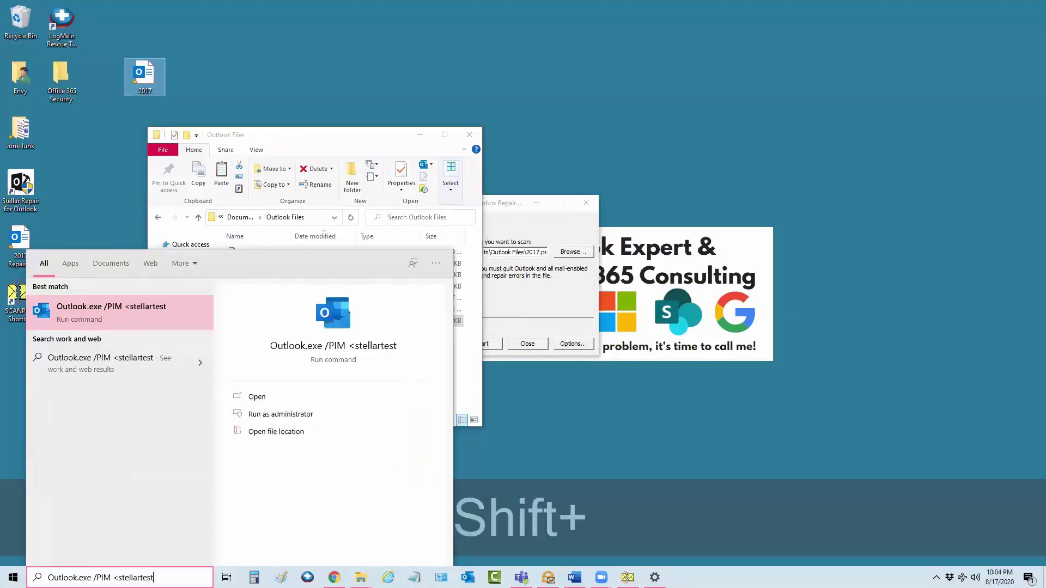
type(">")
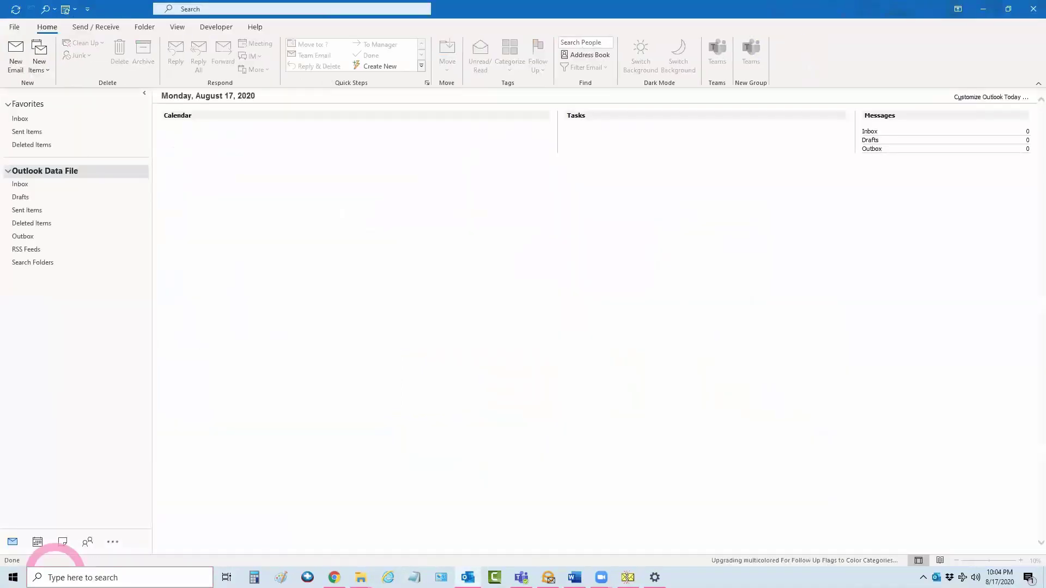
Step: Reach the Data Files list in Account Settings and start adding a data file
left_click(14, 26)
left_click(122, 121)
left_click(134, 160)
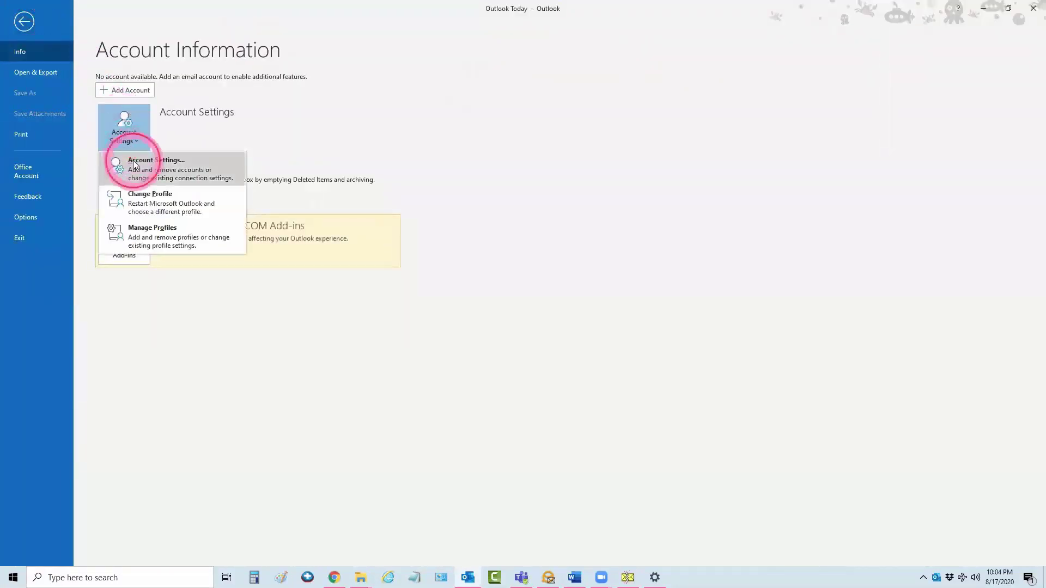
left_click(400, 210)
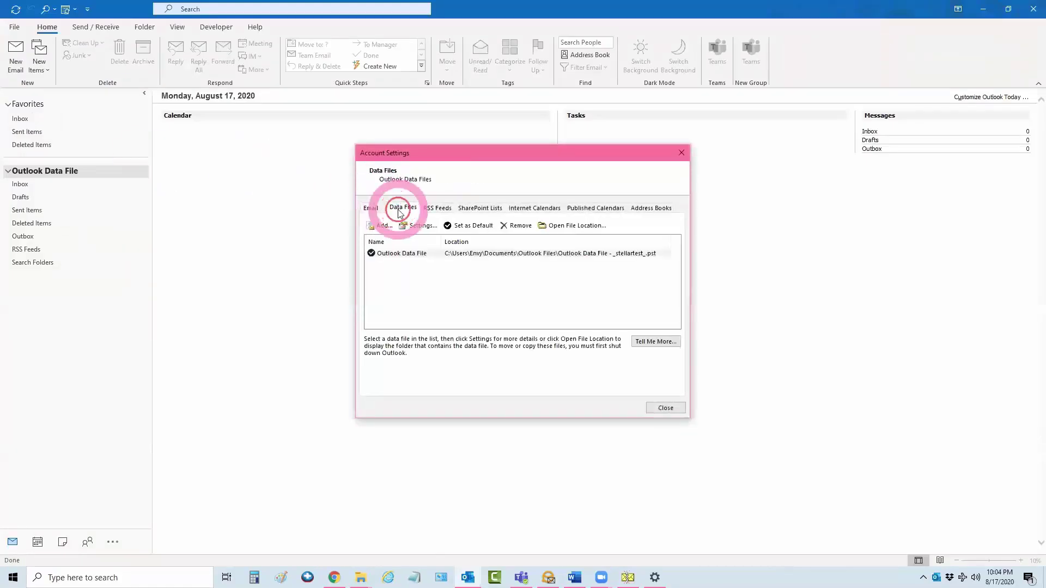
left_click(380, 226)
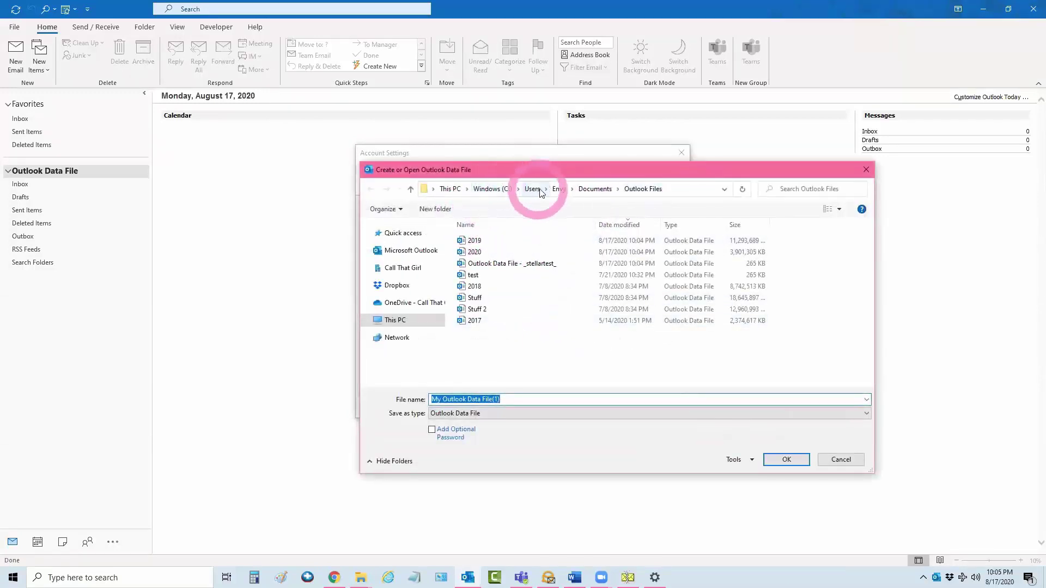
Step: Select 2017 Repaired on the Desktop and add it as a data file
left_click(559, 189)
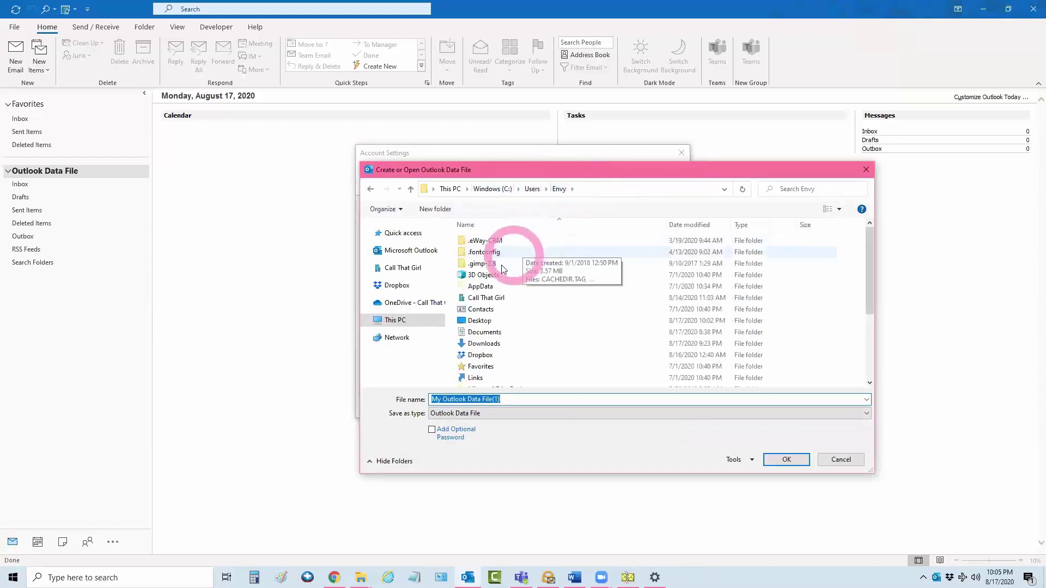
double_click(479, 321)
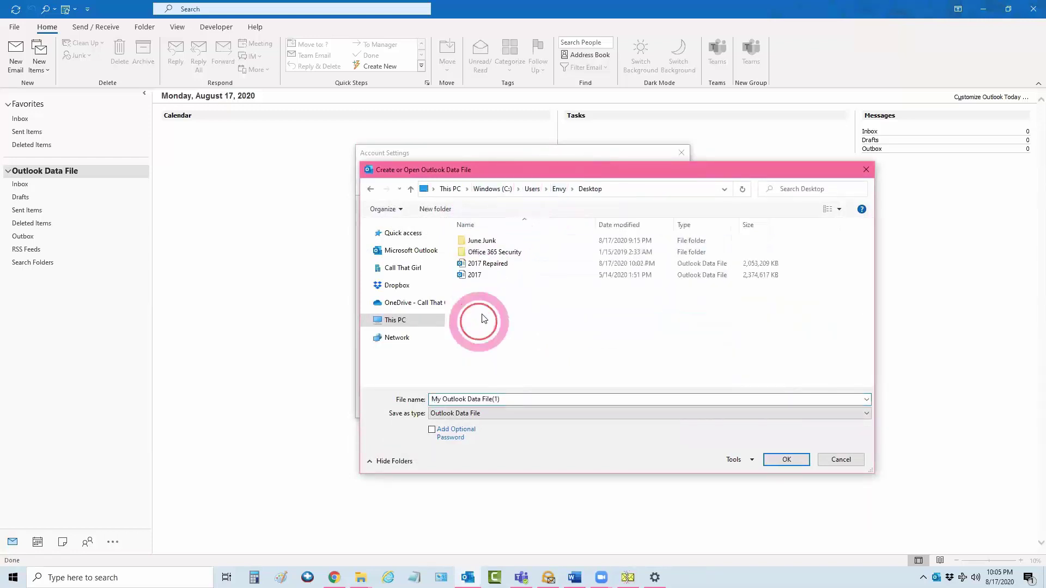
left_click(491, 265)
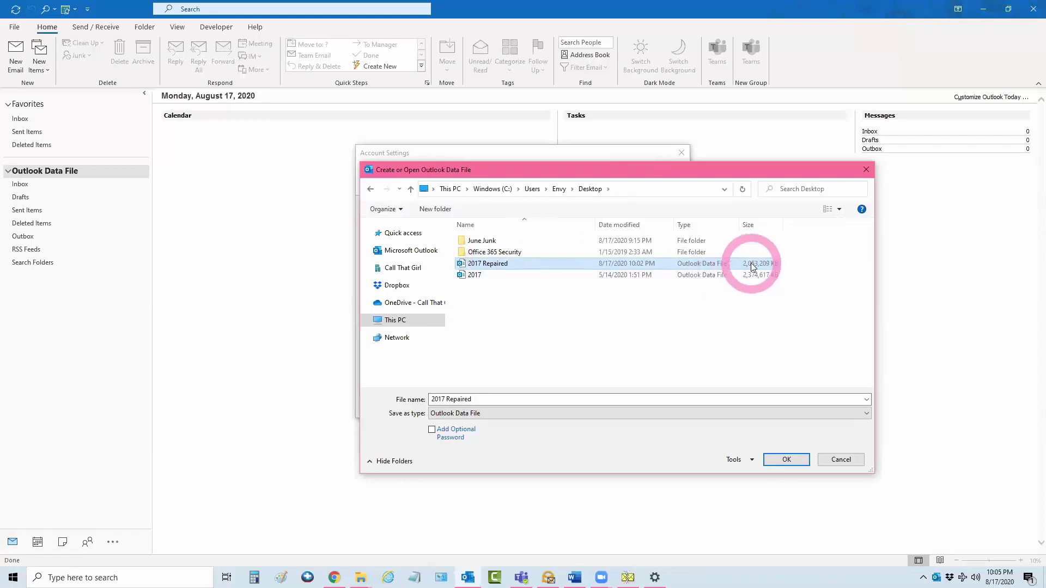
left_click(754, 276)
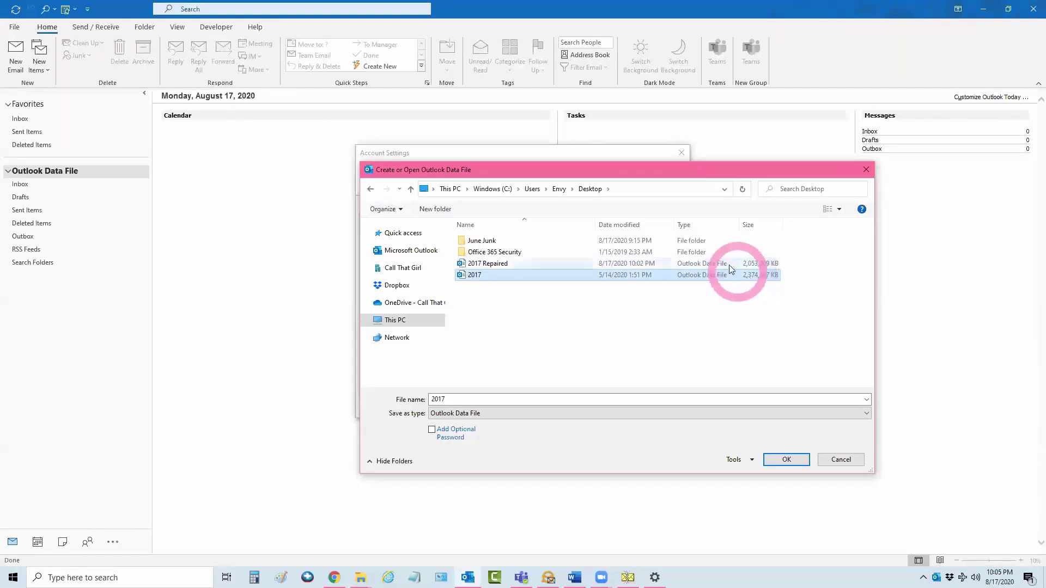
left_click(729, 264)
left_click(778, 466)
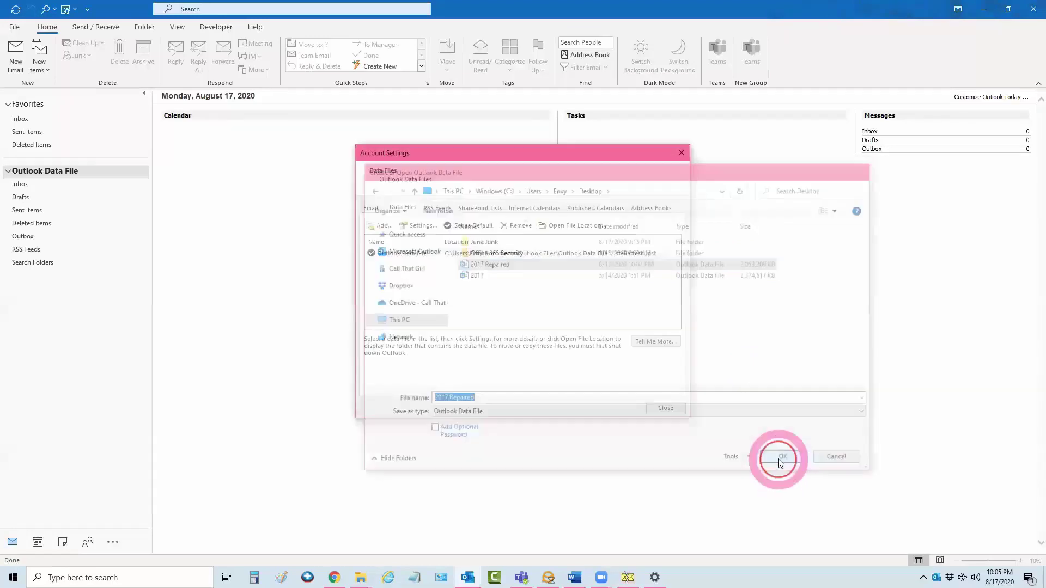
left_click(667, 409)
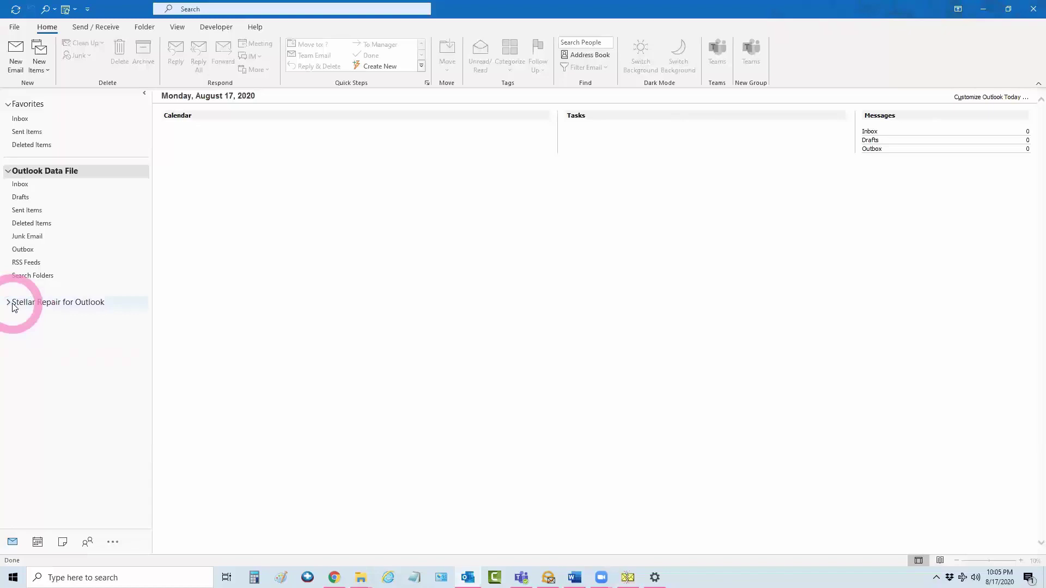
left_click(12, 306)
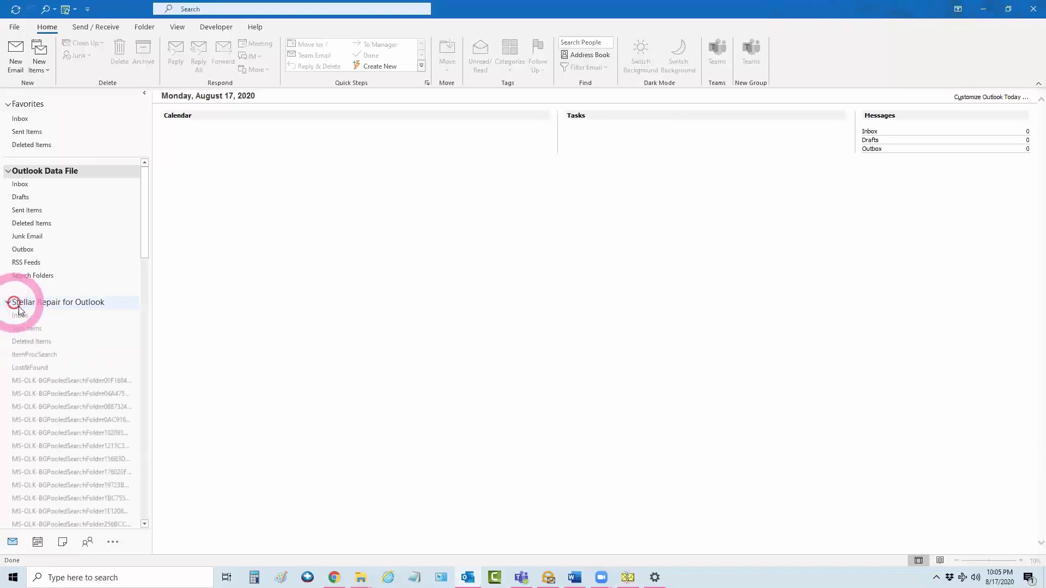
scroll(28, 368, "down", 2)
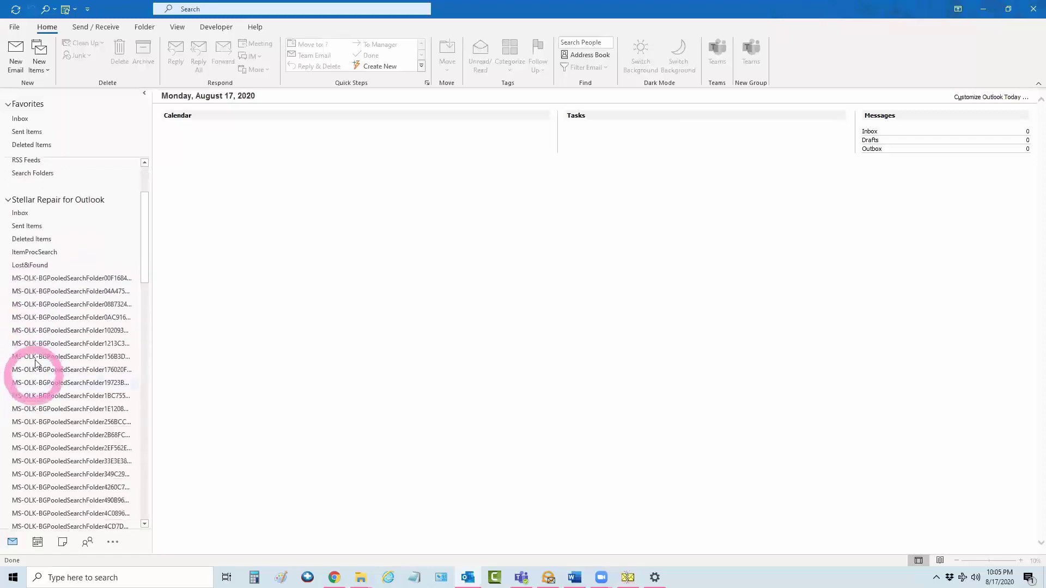
scroll(33, 351, "down", 3)
scroll(40, 329, "down", 6)
scroll(40, 329, "down", 5)
scroll(39, 330, "down", 5)
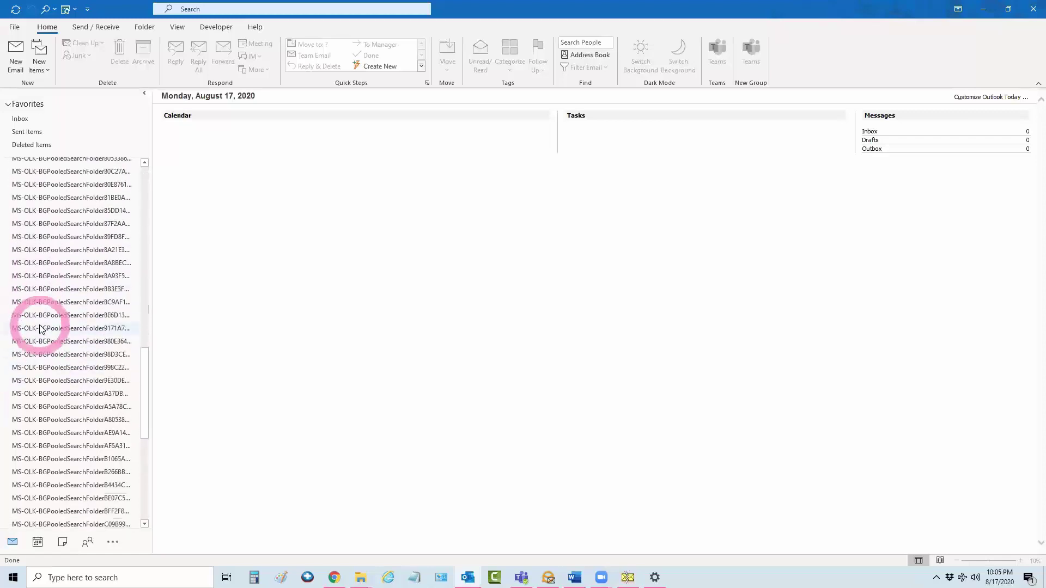
scroll(40, 330, "down", 4)
scroll(40, 329, "down", 4)
left_click(8, 499)
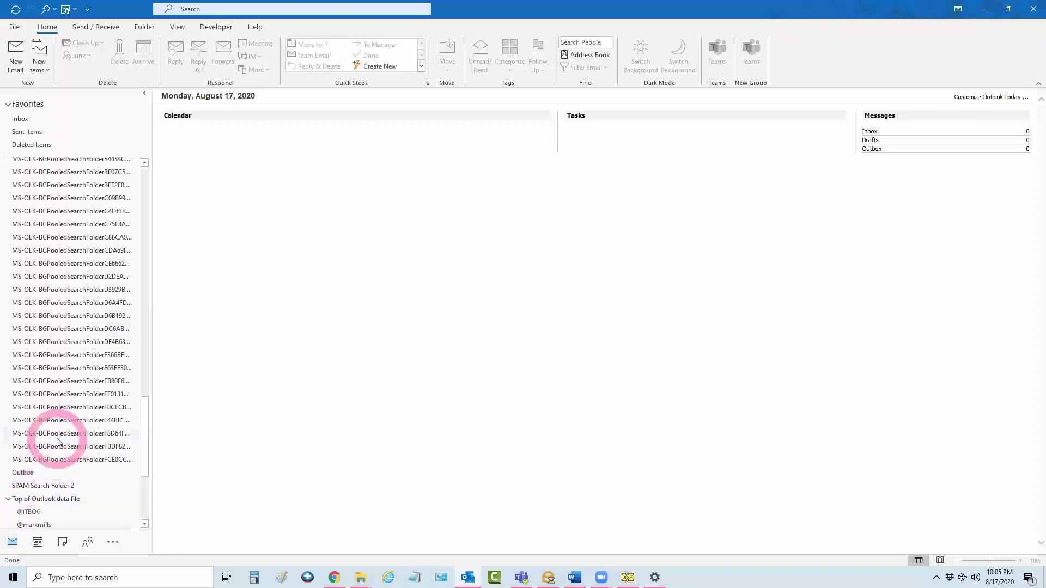
scroll(58, 442, "down", 4)
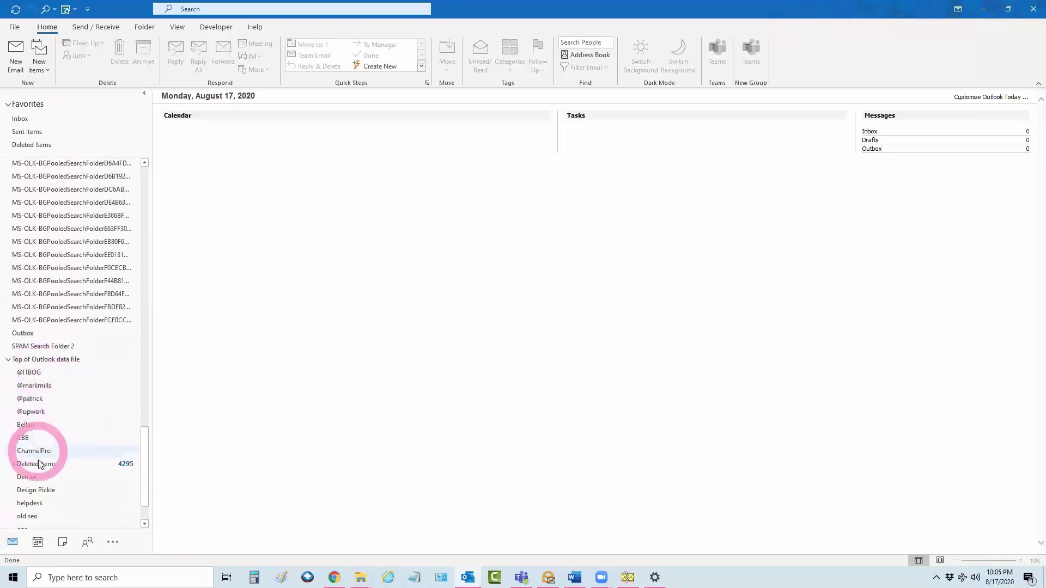
left_click_drag(40, 376, 36, 411)
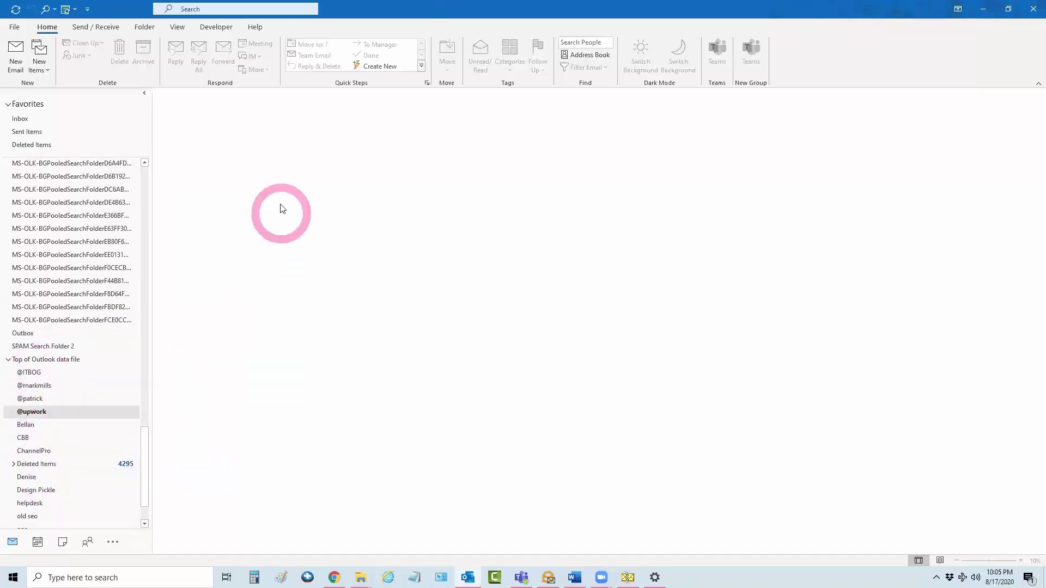